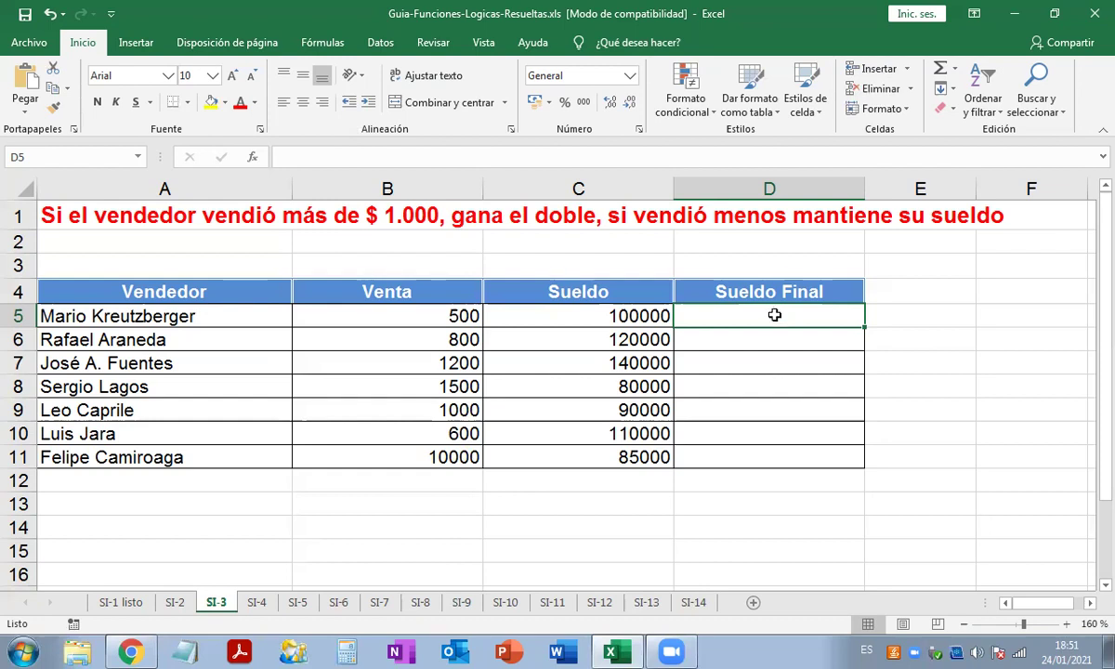
Enter =si(b5>1000;c5*2;c5*1) in D5 to double Sueldo when Venta exceeds 1000, giving 100000
type("=")
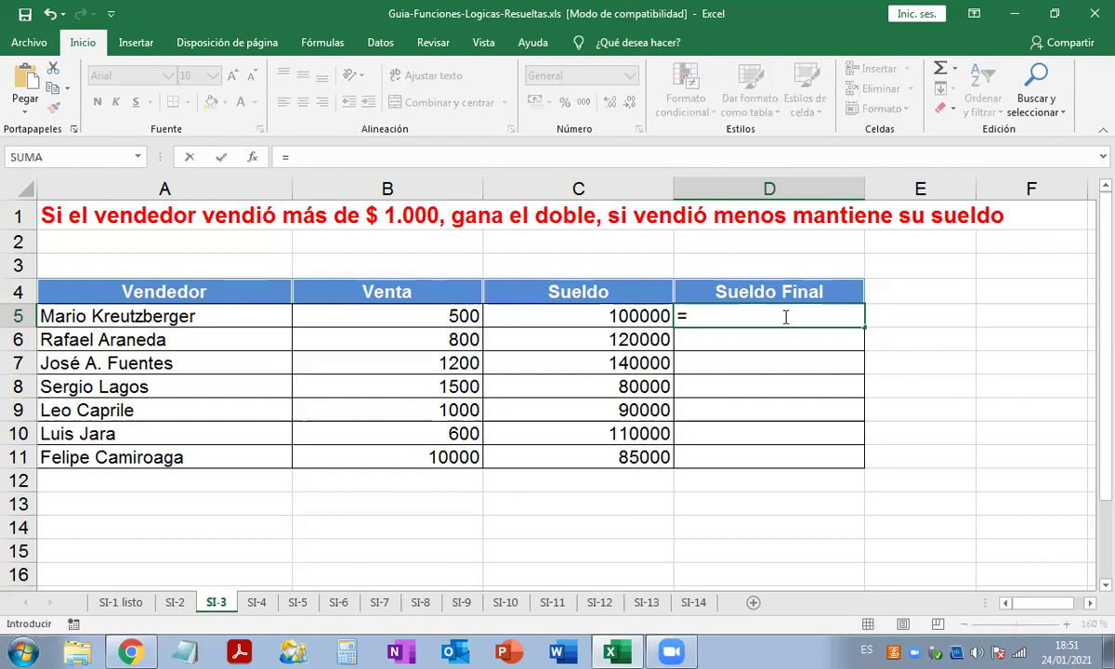
type("si")
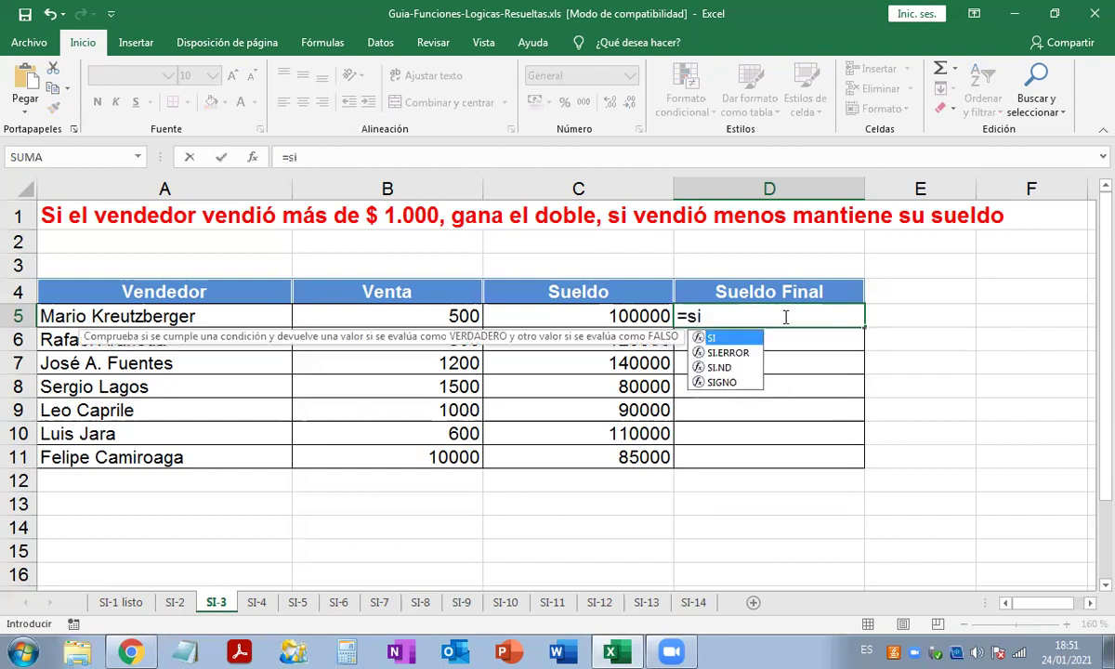
type("(")
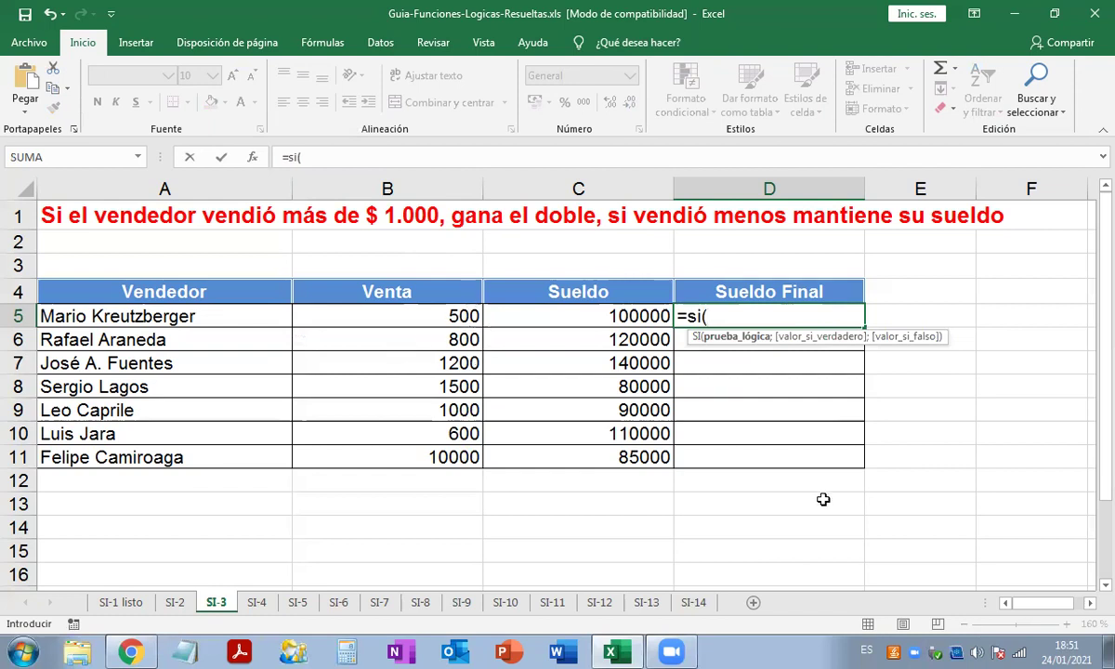
type("b5")
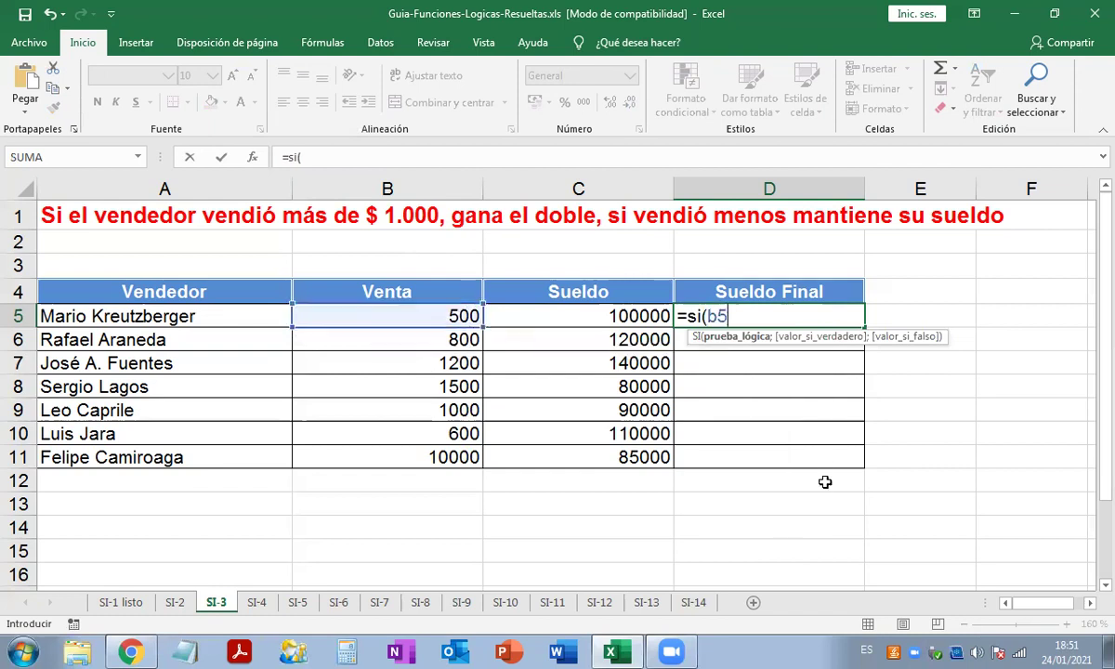
type(">1000")
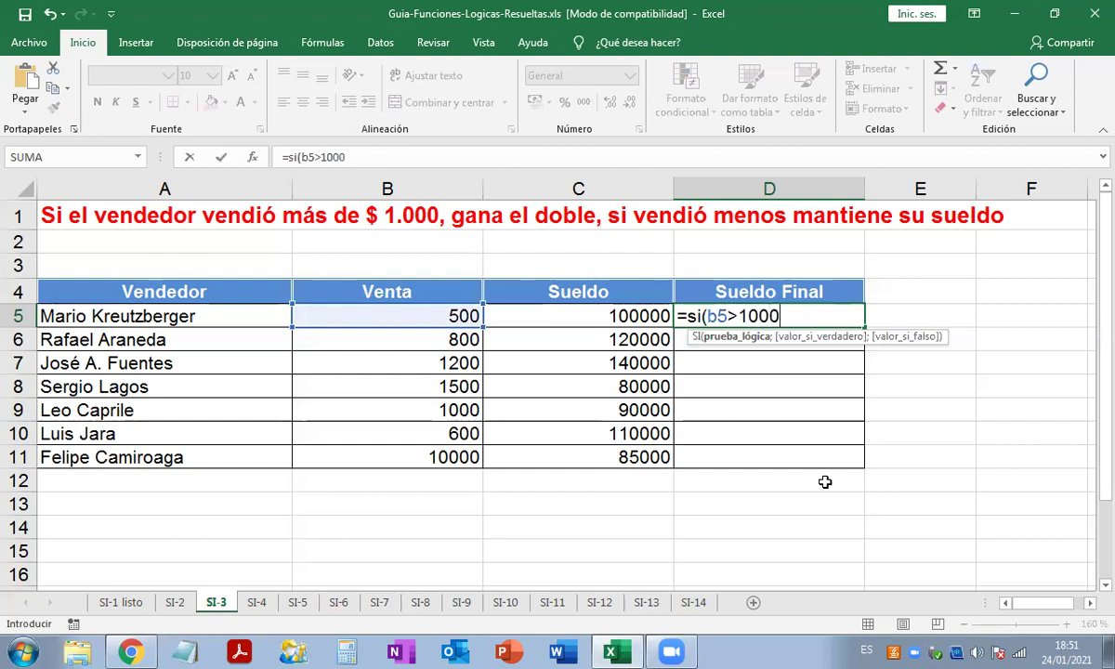
type(";")
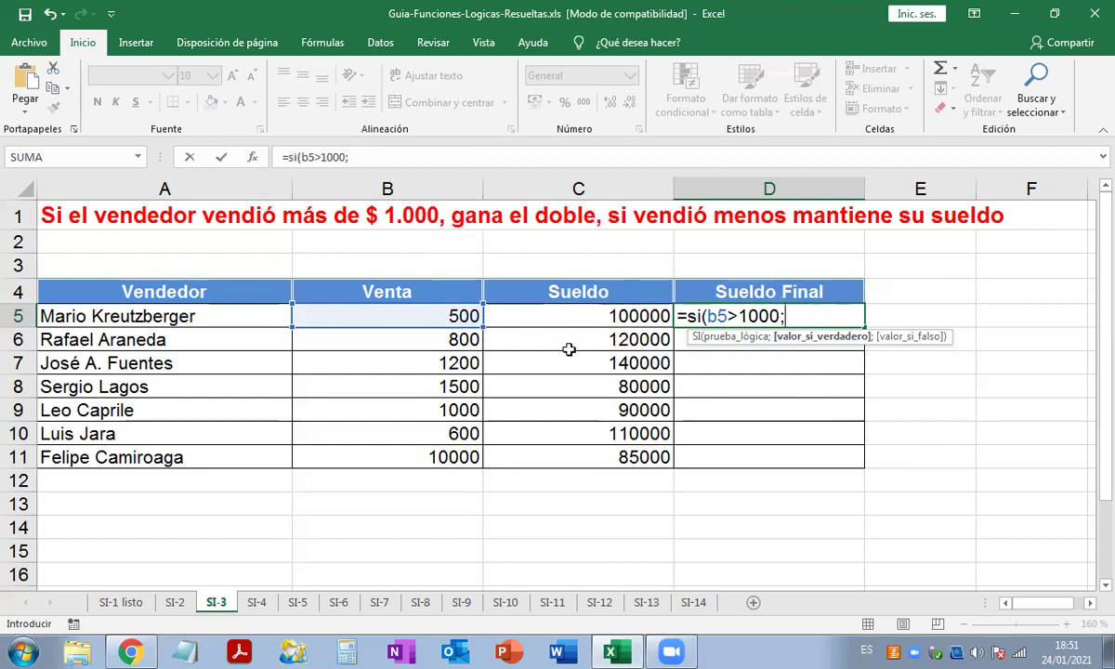
type("c5*2")
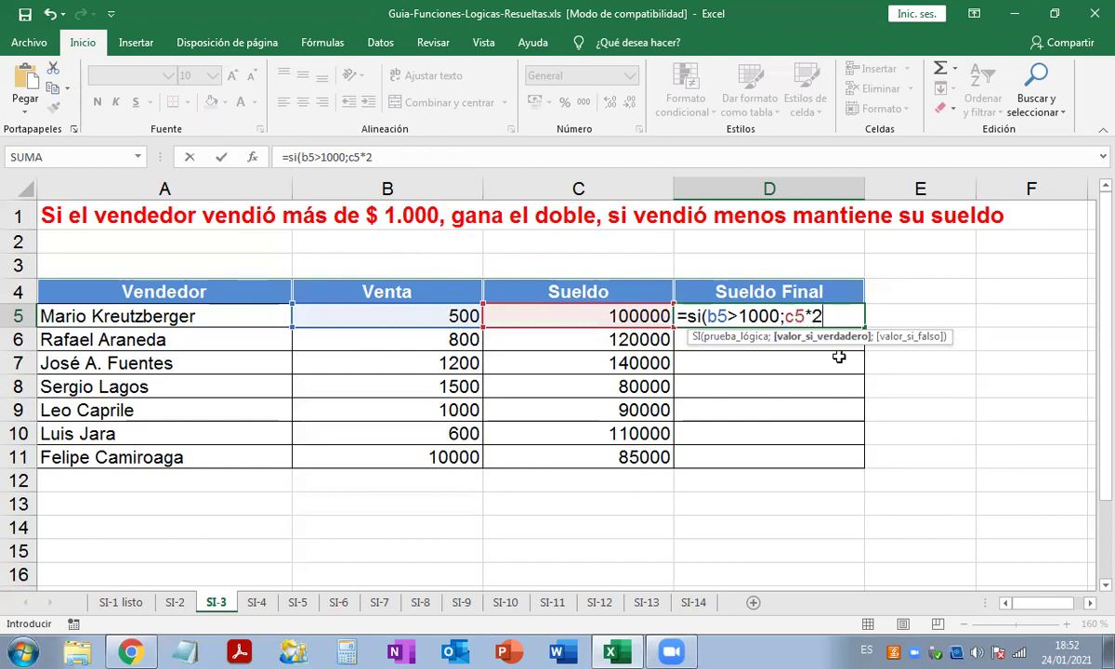
type(";c5*1")
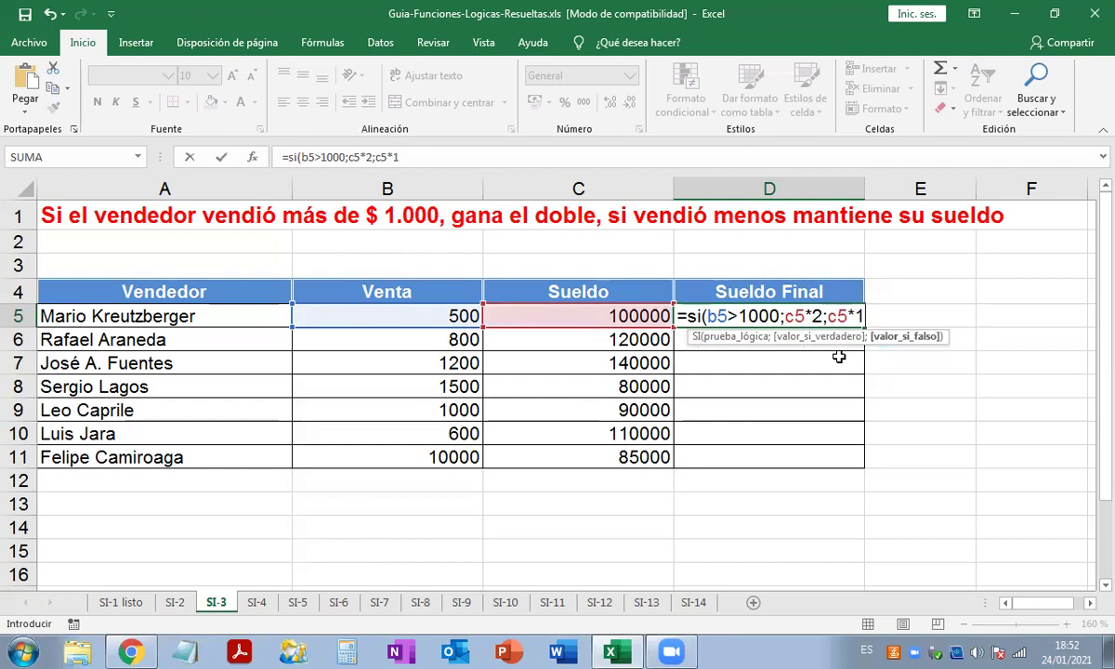
type(")")
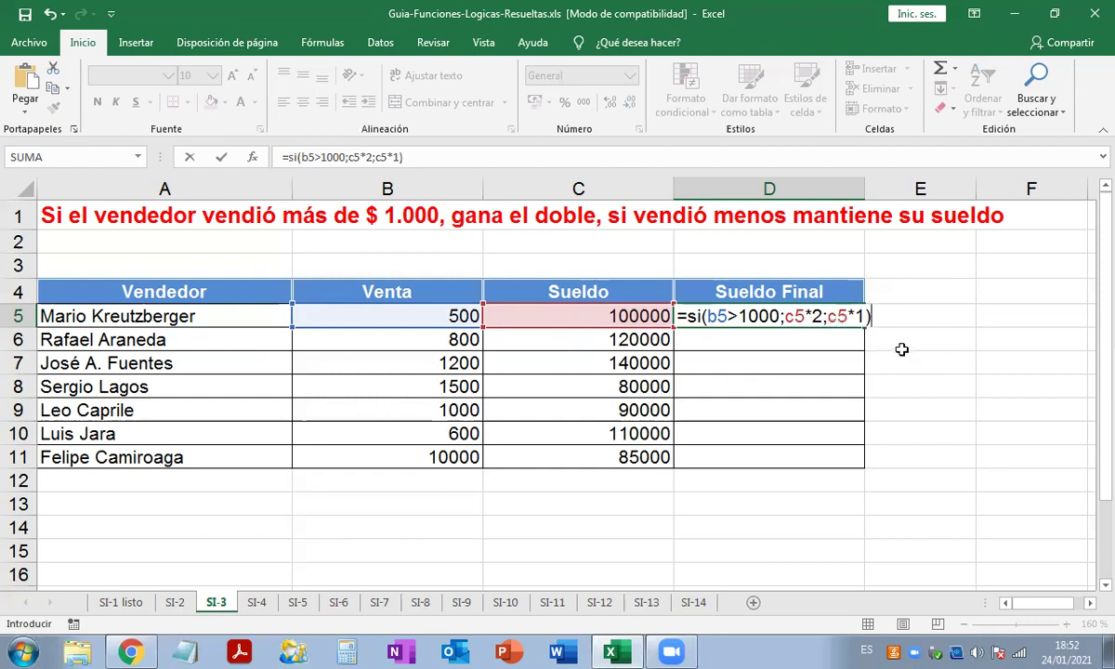
key("Return")
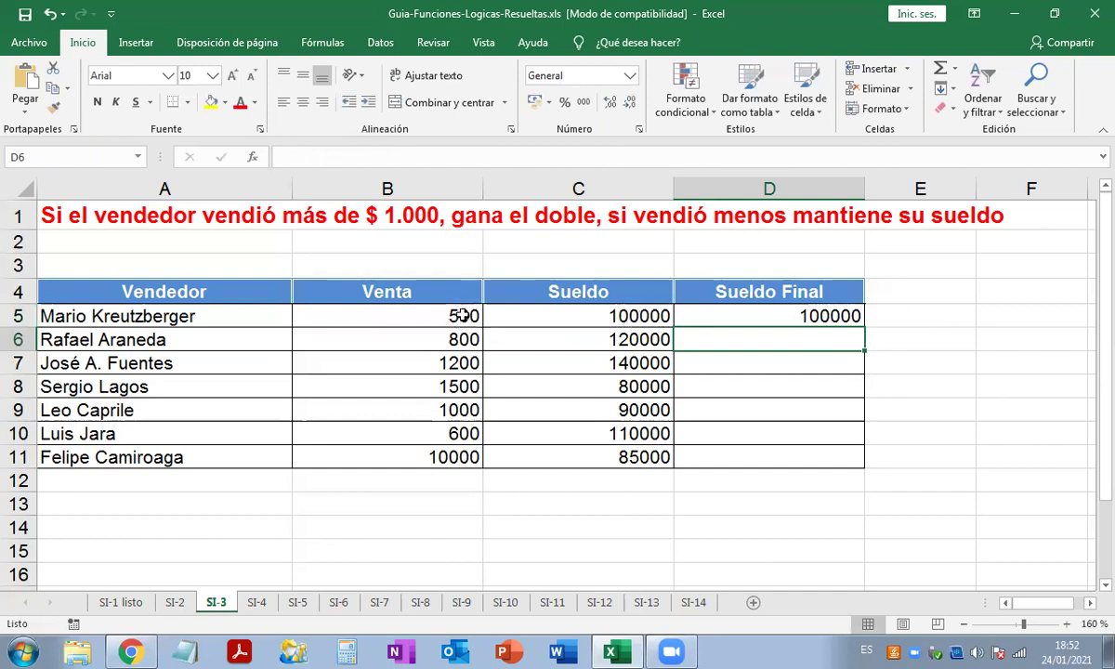
Fill the D5 formula down to D11, giving 120000, 280000, 160000, 90000, 110000 and 170000
left_click(822, 316)
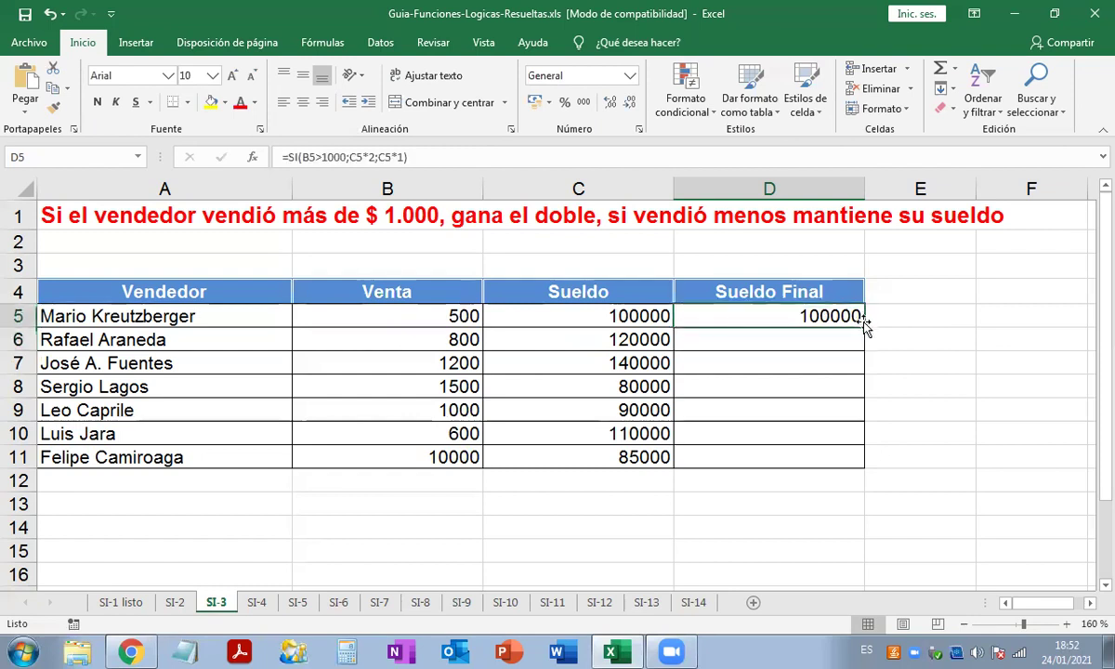
left_click_drag(863, 327, 855, 460)
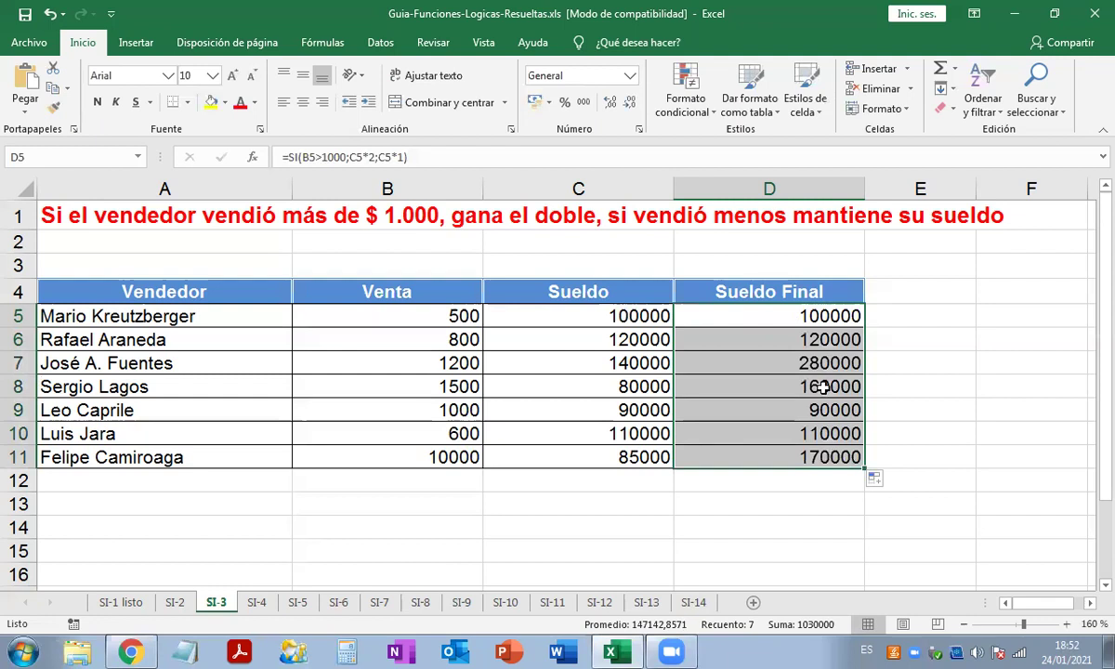
left_click(768, 387)
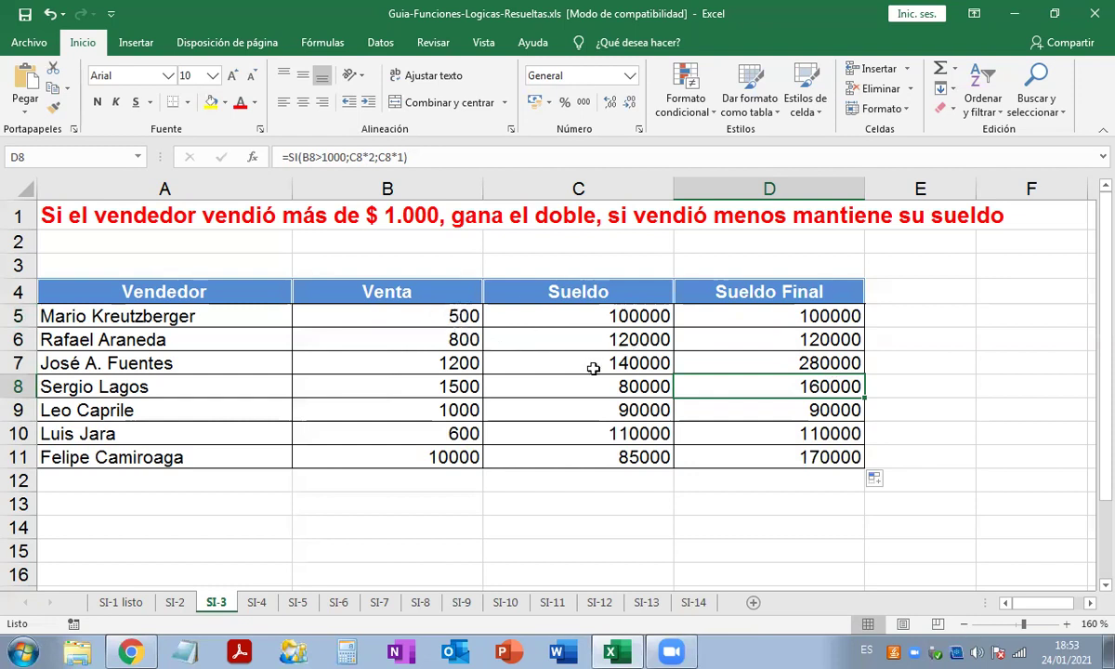
left_click(441, 316)
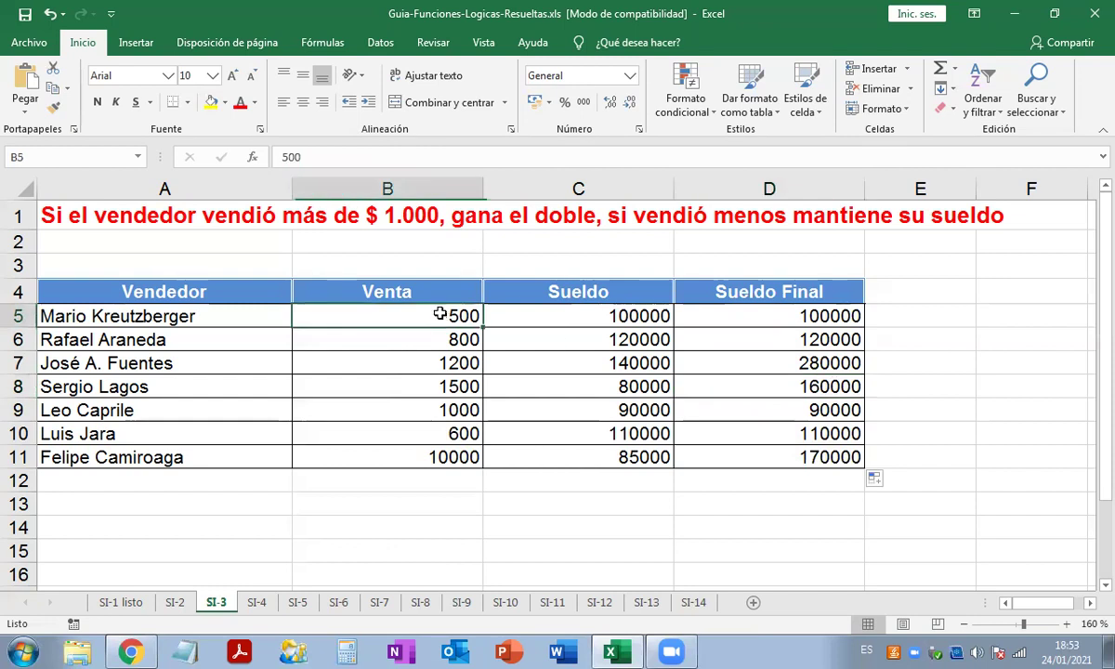
Format B5:D11 as Contabilidad with the $ Español (Ecuador) symbol and two decimals
left_click_drag(441, 316, 745, 446)
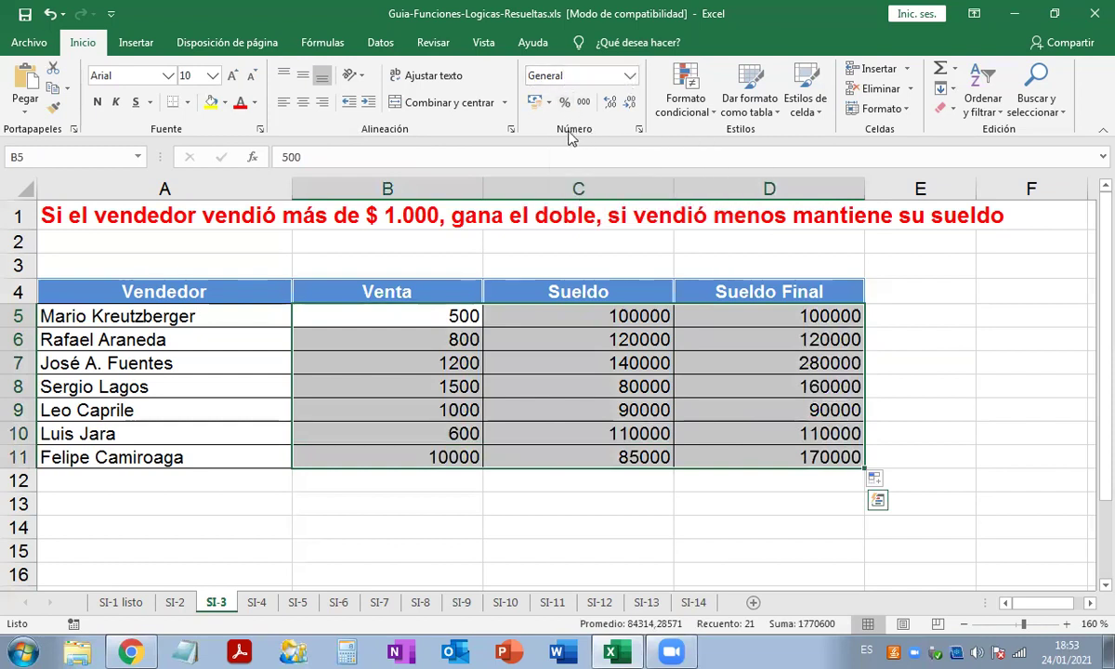
left_click(630, 84)
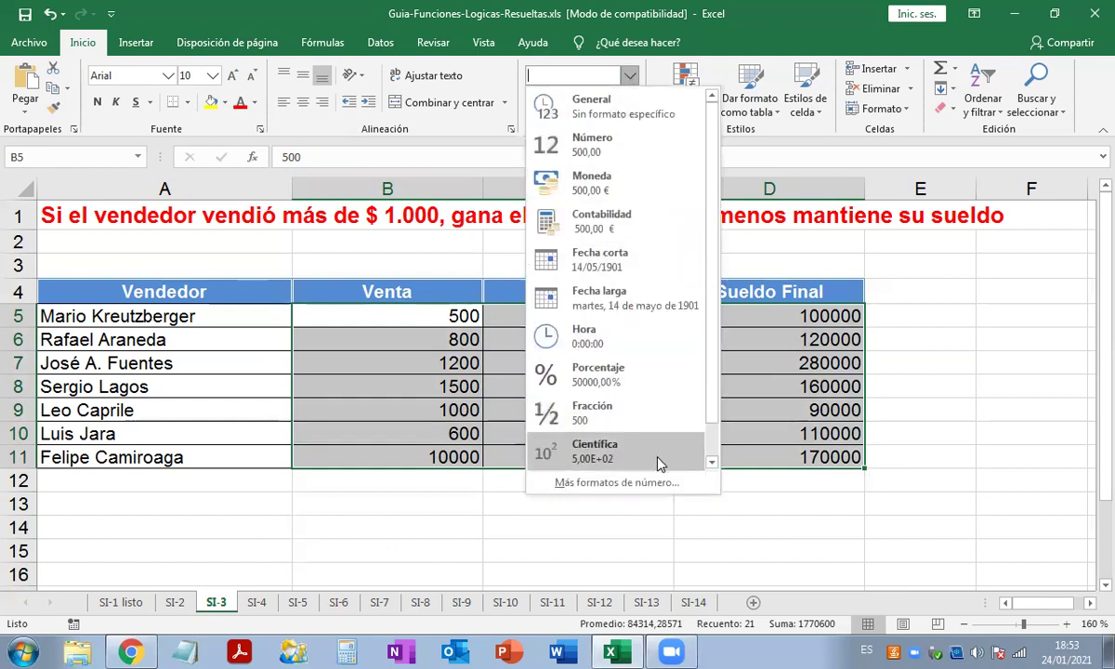
left_click(616, 482)
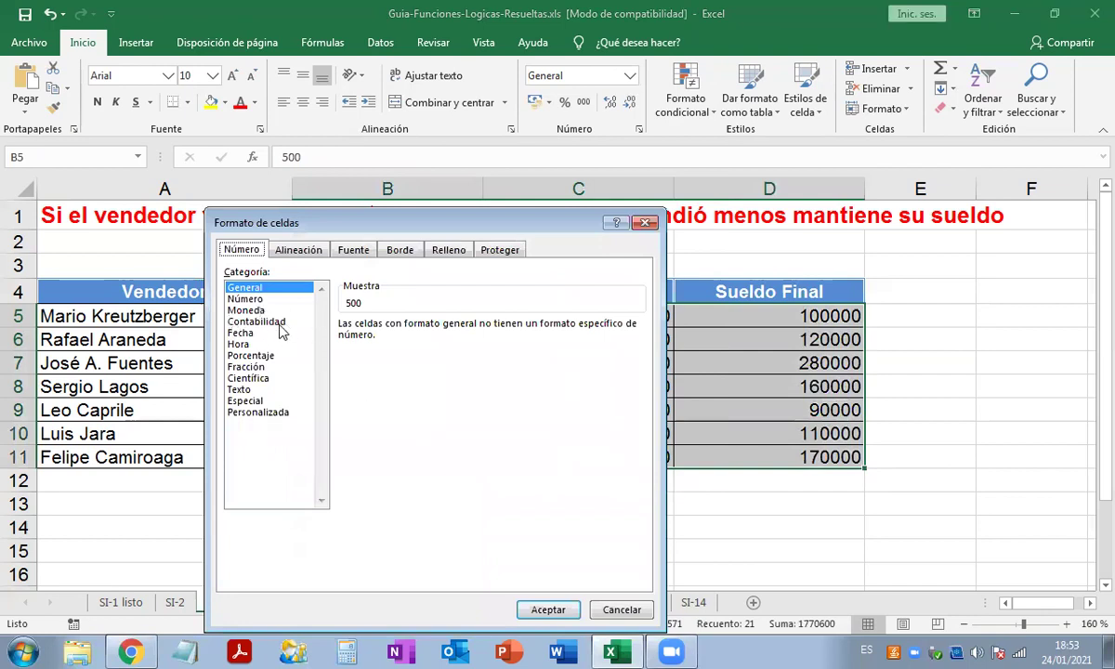
left_click(279, 322)
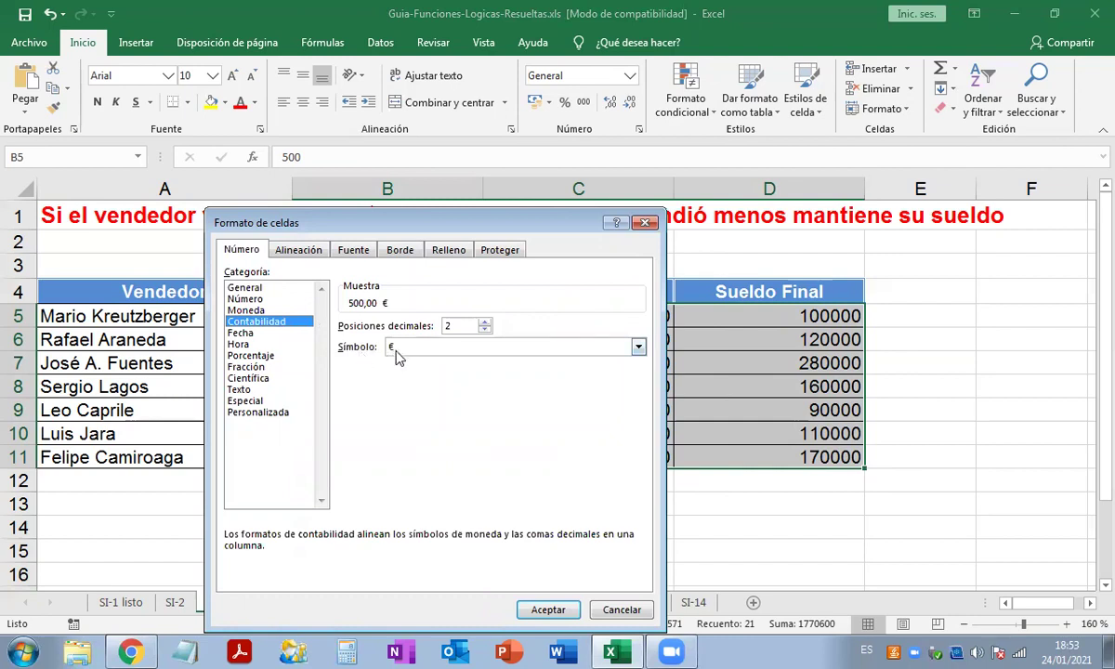
left_click(638, 347)
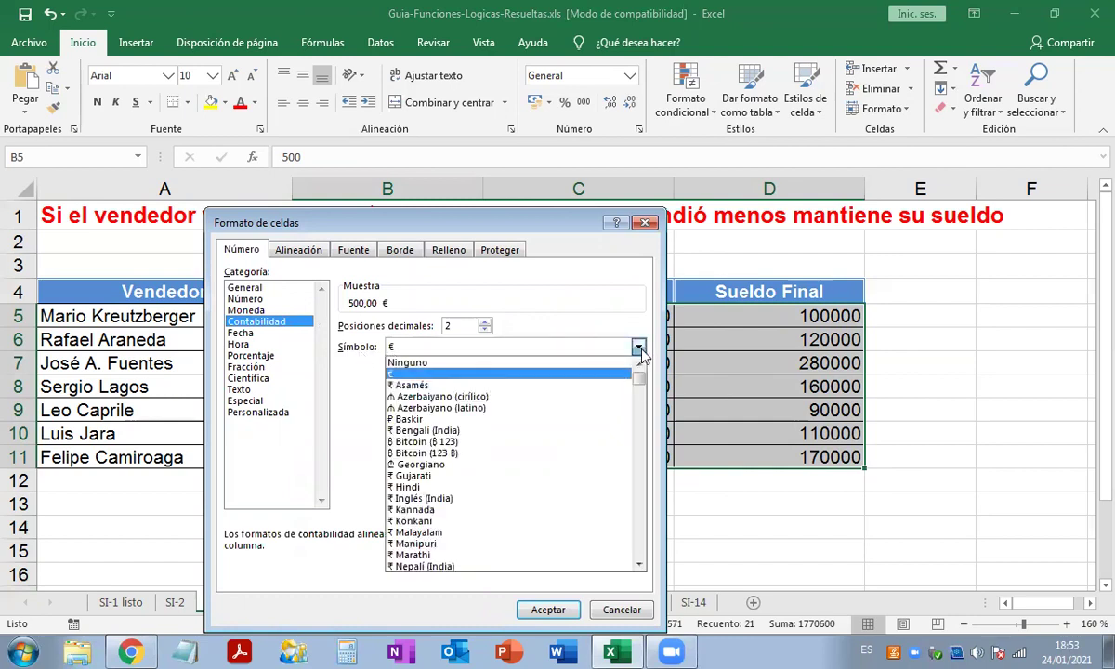
scroll(520, 472, "down", 1)
scroll(517, 467, "down", 1)
scroll(516, 468, "down", 2)
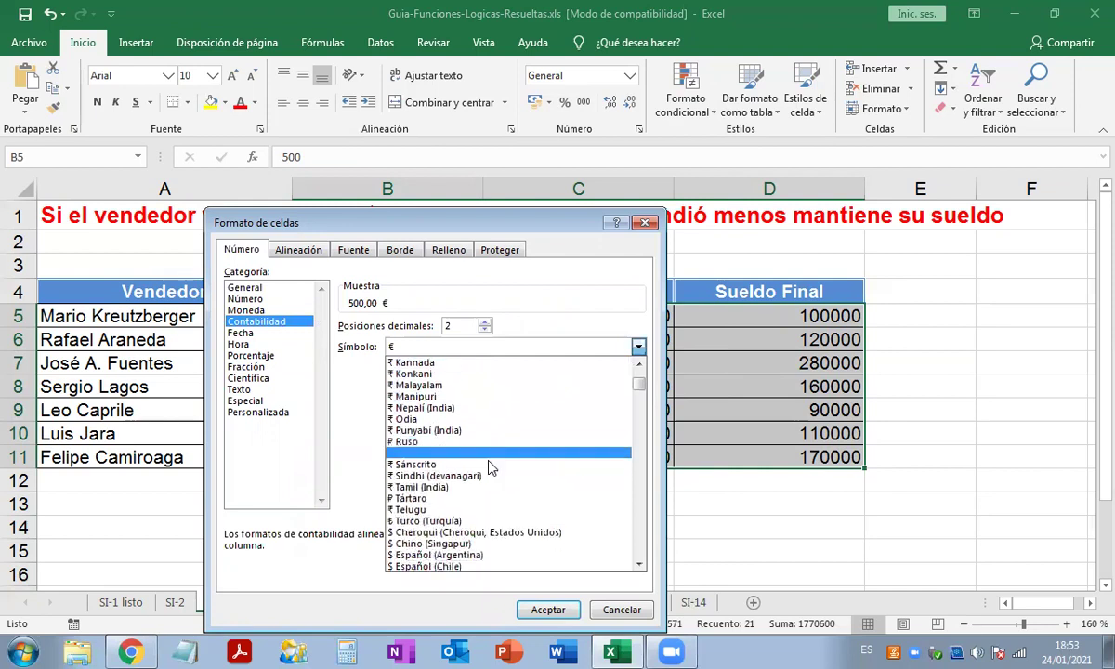
scroll(457, 431, "down", 3)
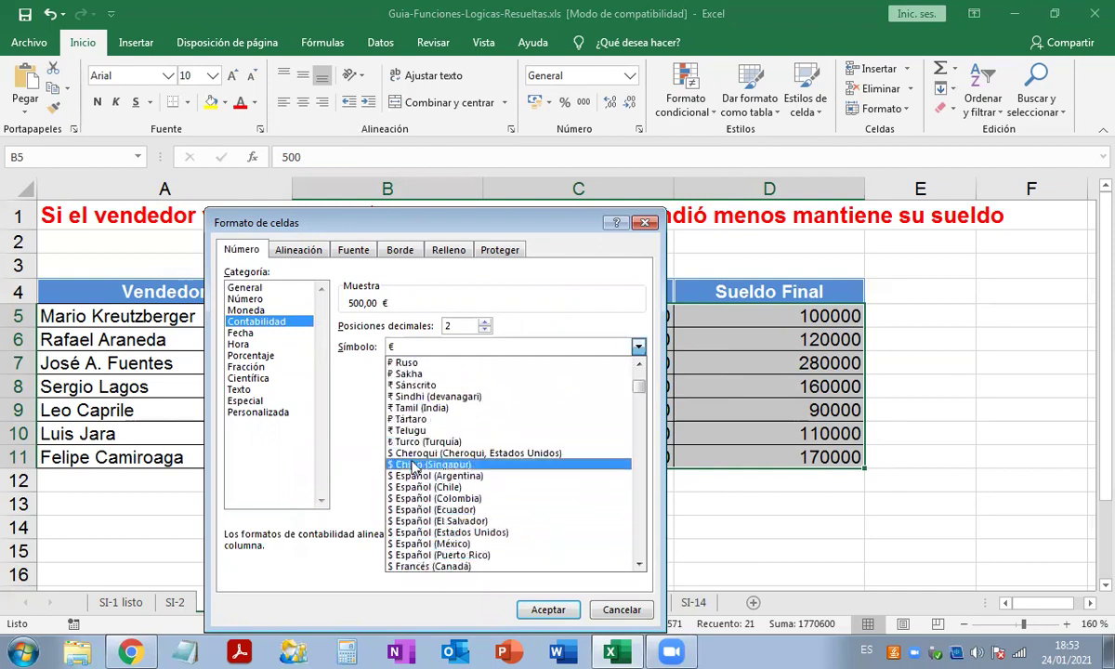
left_click(454, 510)
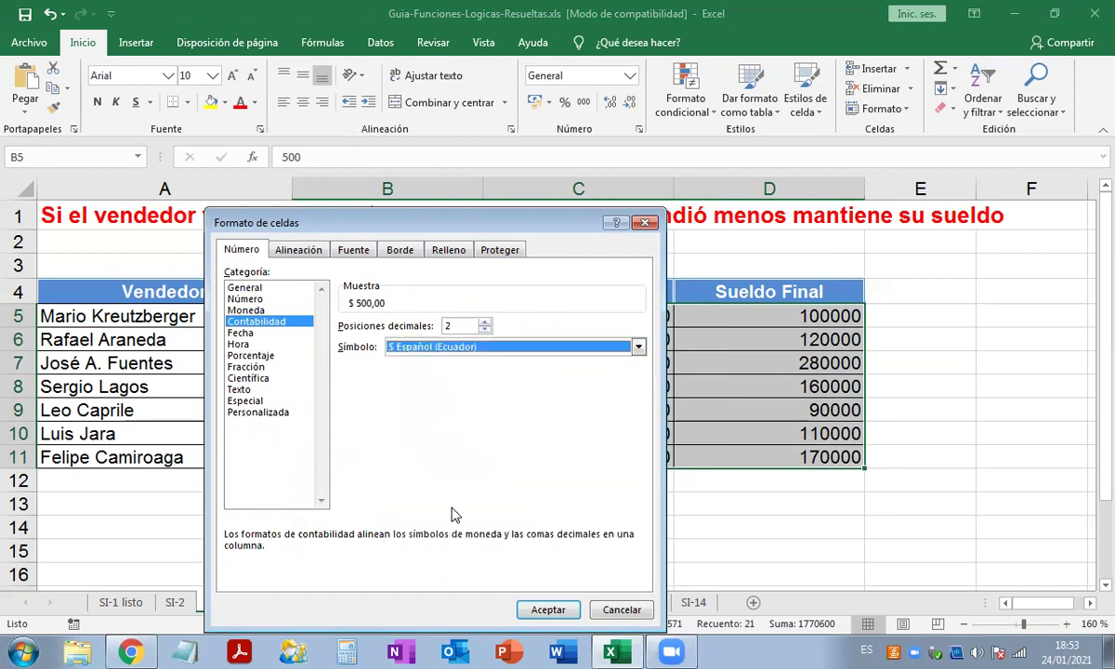
left_click(545, 609)
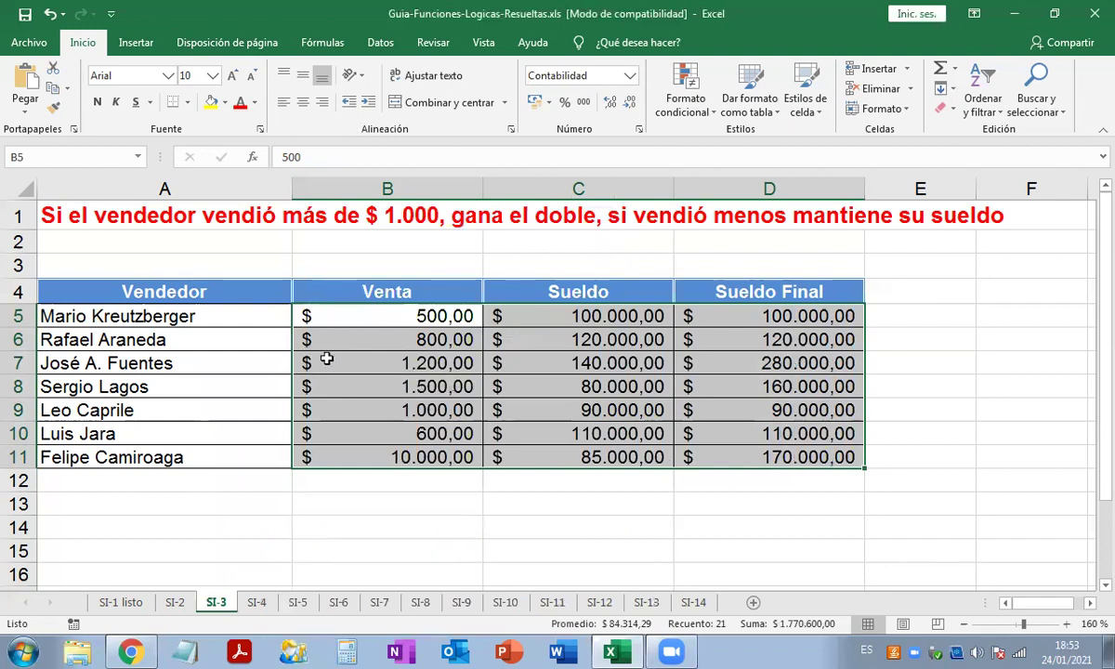
left_click(399, 500)
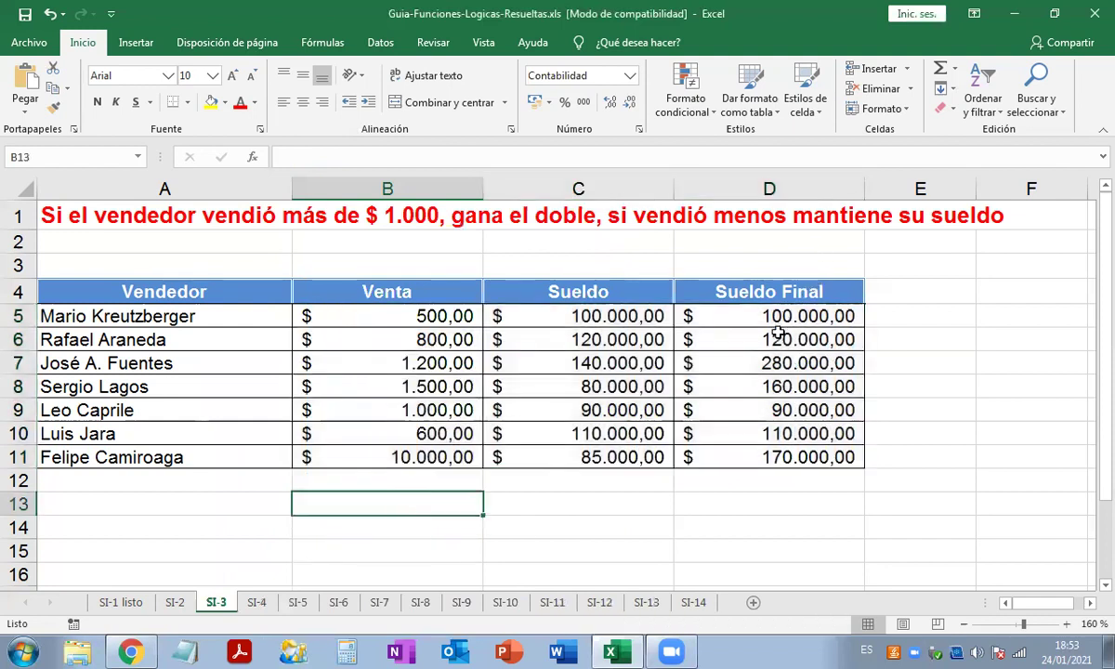